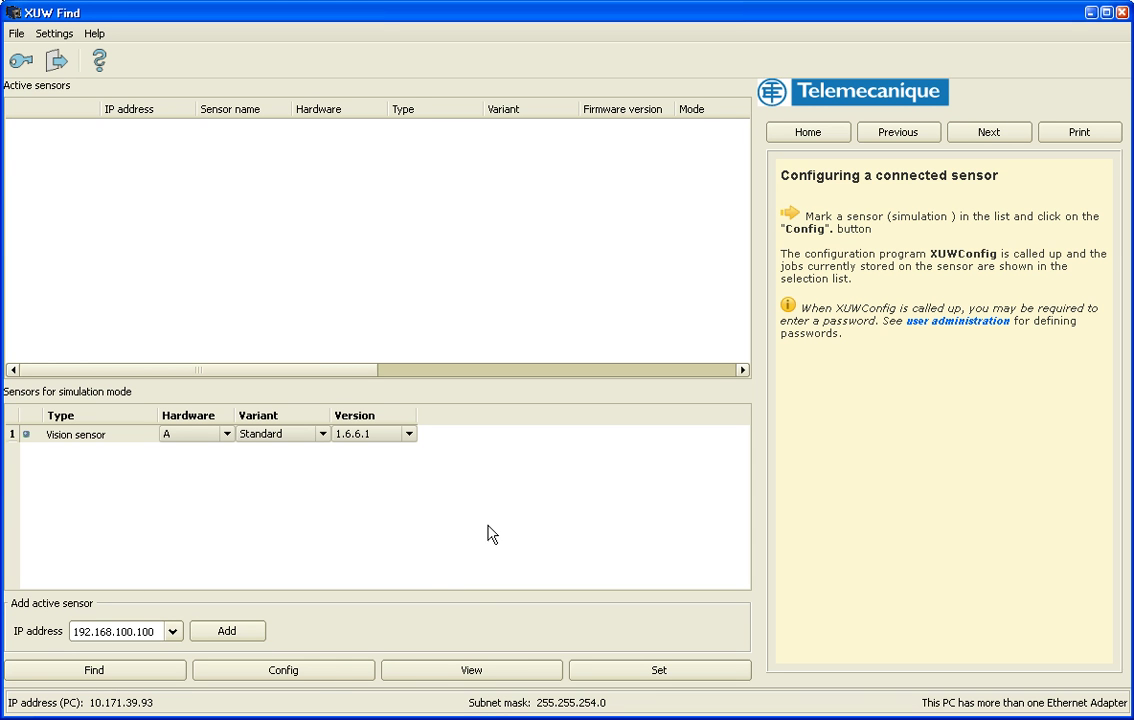
Launch XUW Config for the simulated sensor with the default Job1 loaded.
left_click(318, 680)
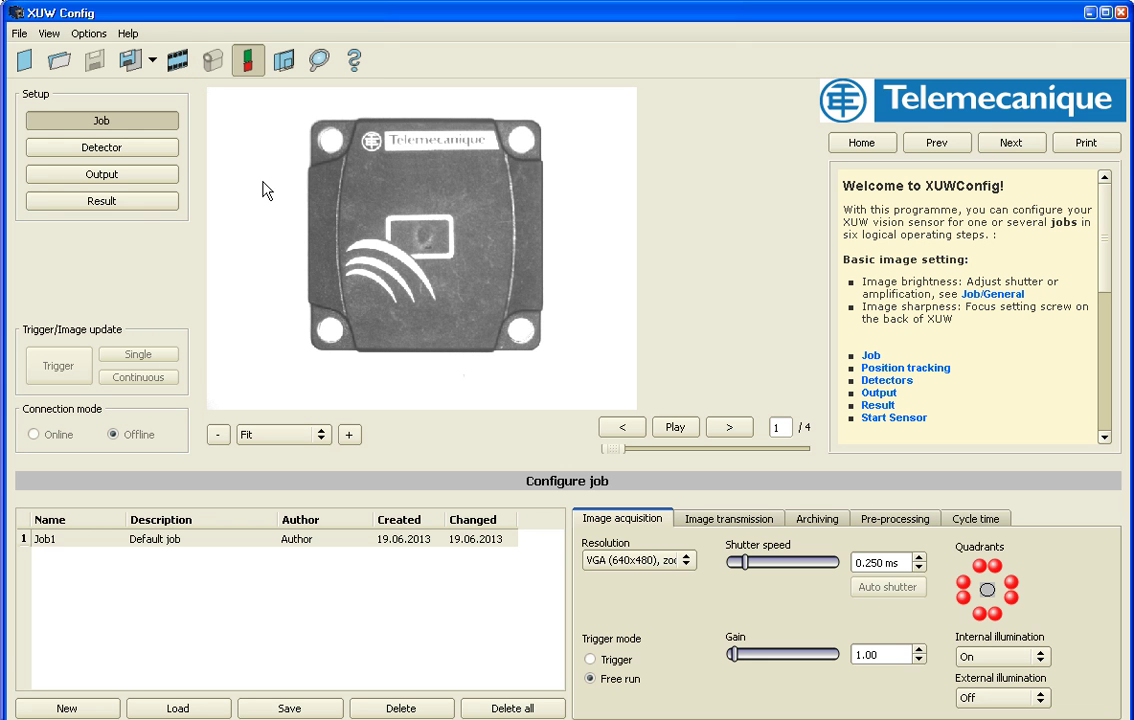
Clear all filmstrip images and load the four Lego bmp images.
left_click(178, 62)
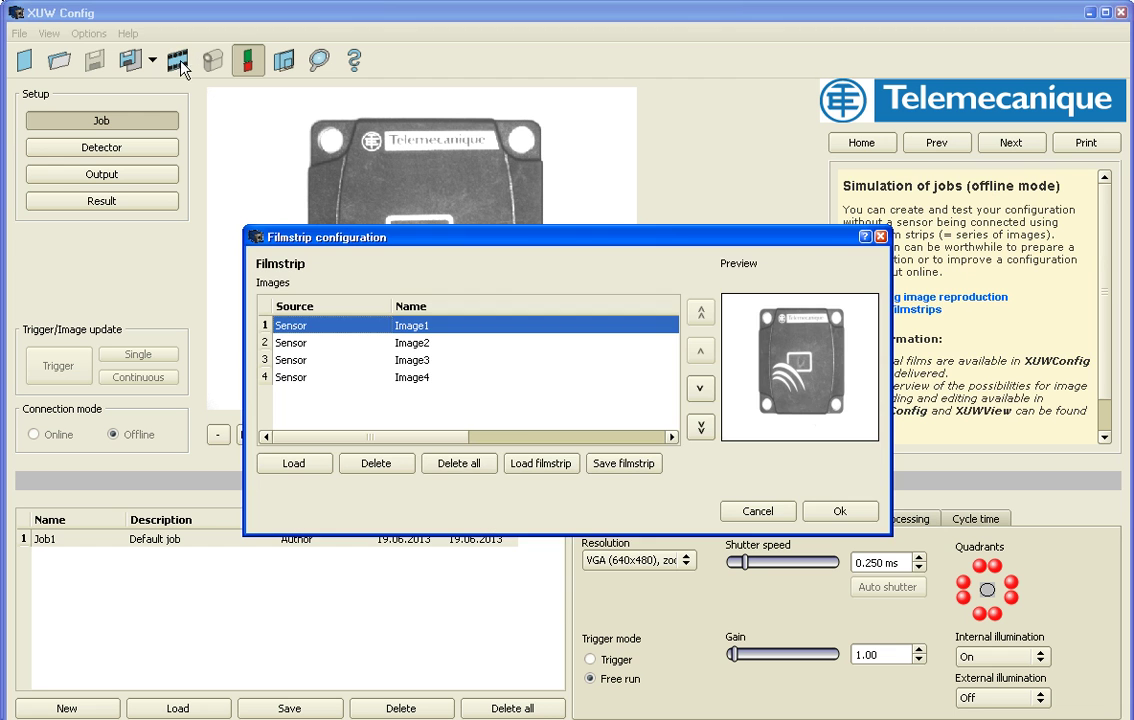
left_click(473, 470)
left_click(590, 407)
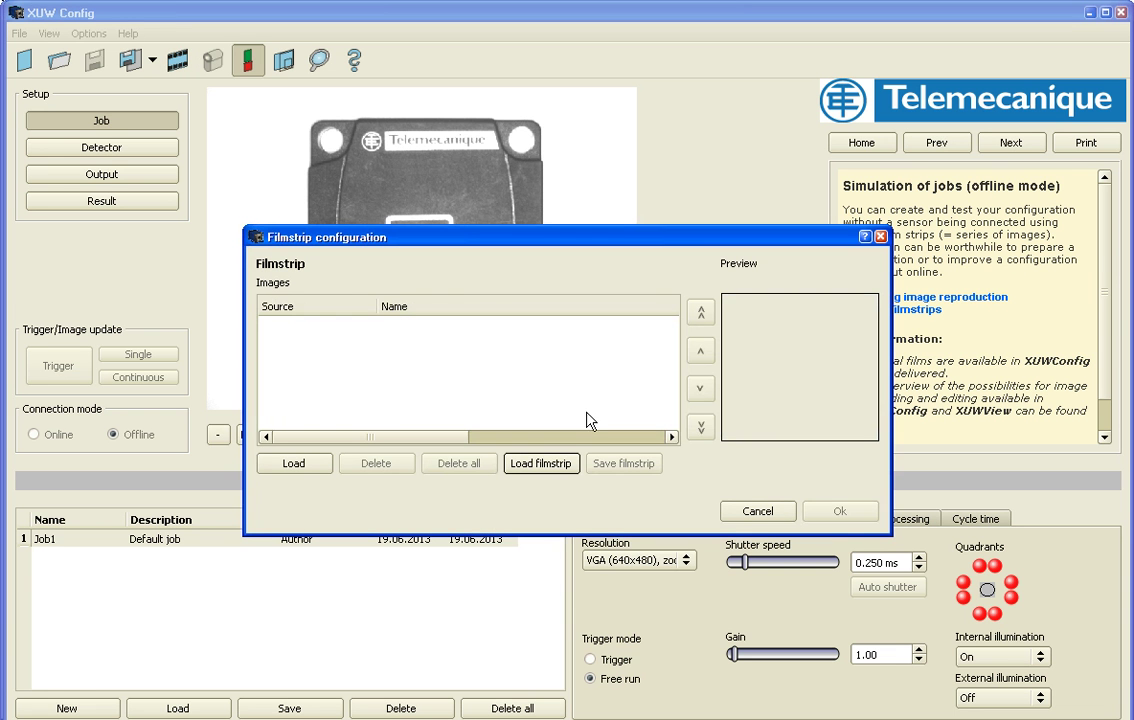
left_click(294, 465)
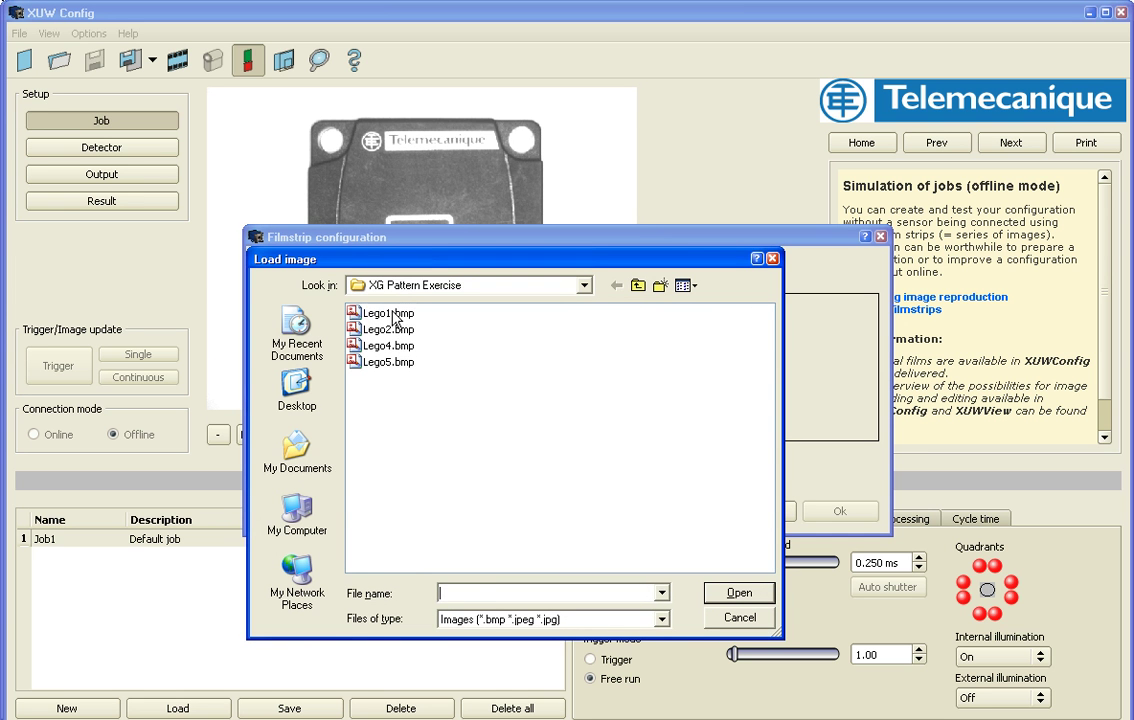
left_click(392, 314)
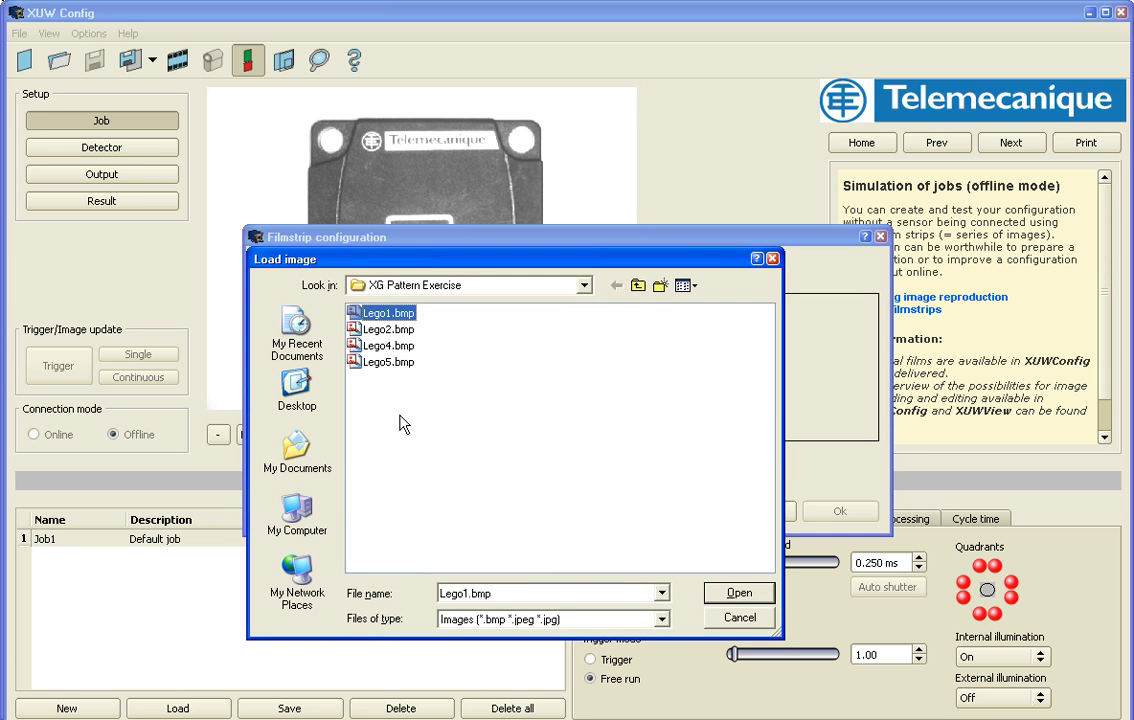
left_click(385, 362, "shift")
left_click(718, 595)
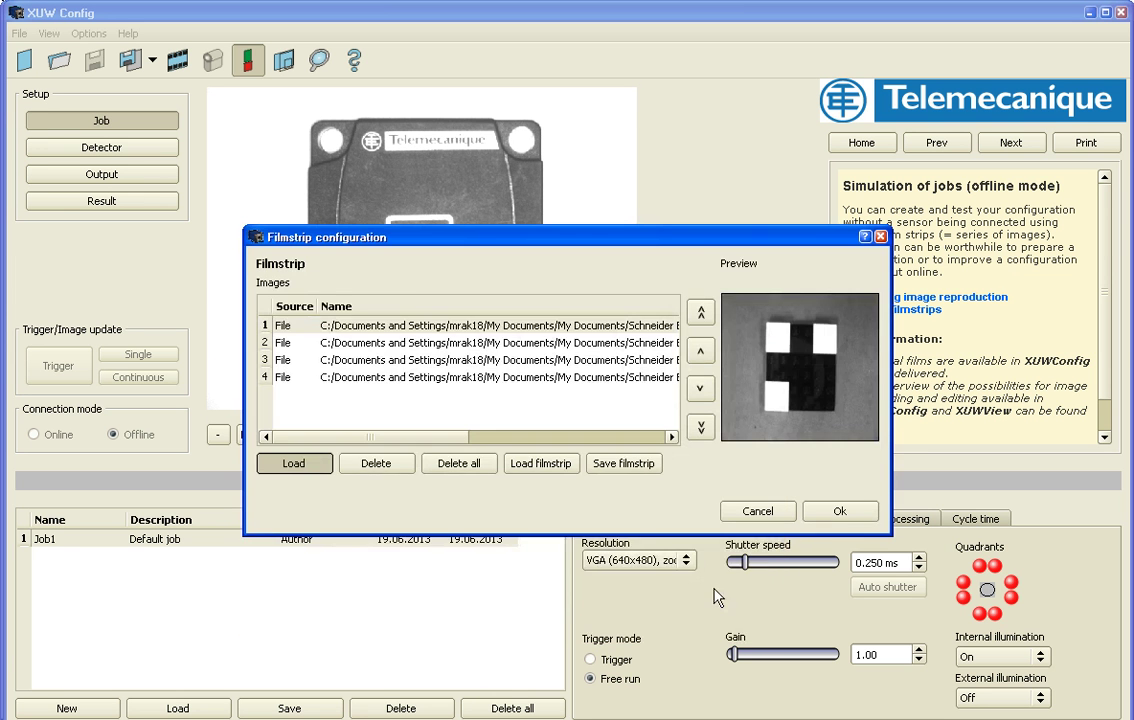
Reorder the filmstrip to Lego1, Lego2, Lego4, Lego5, moving Lego5.bmp to last.
left_click(655, 343)
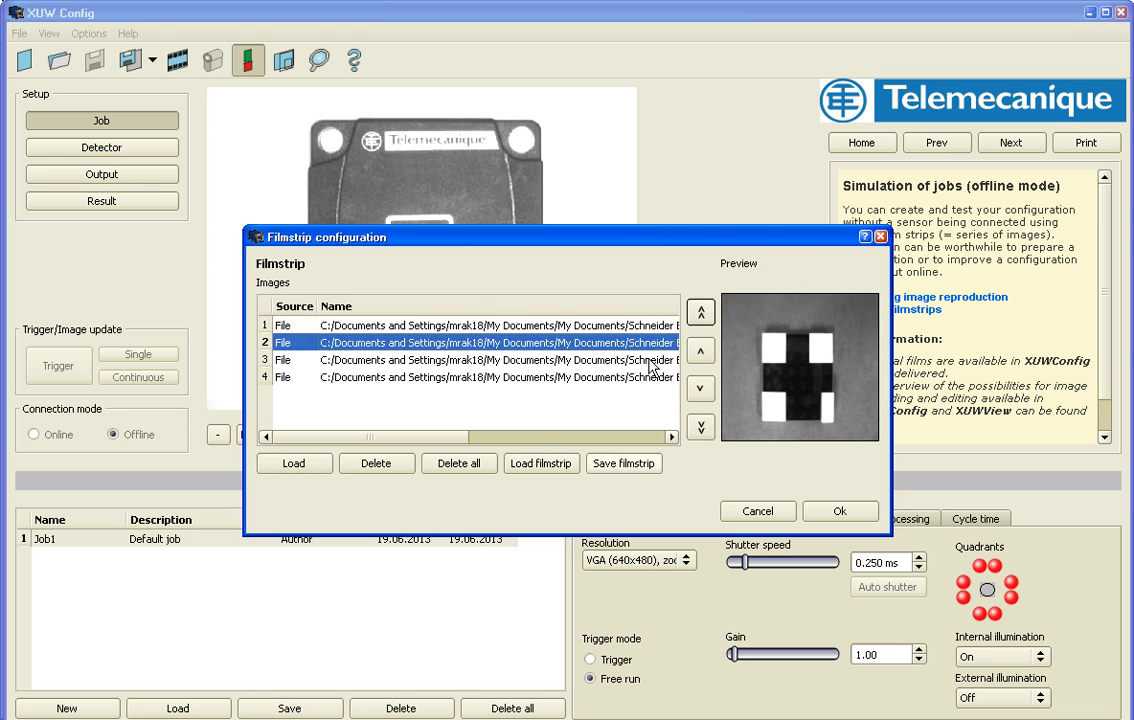
left_click(700, 388)
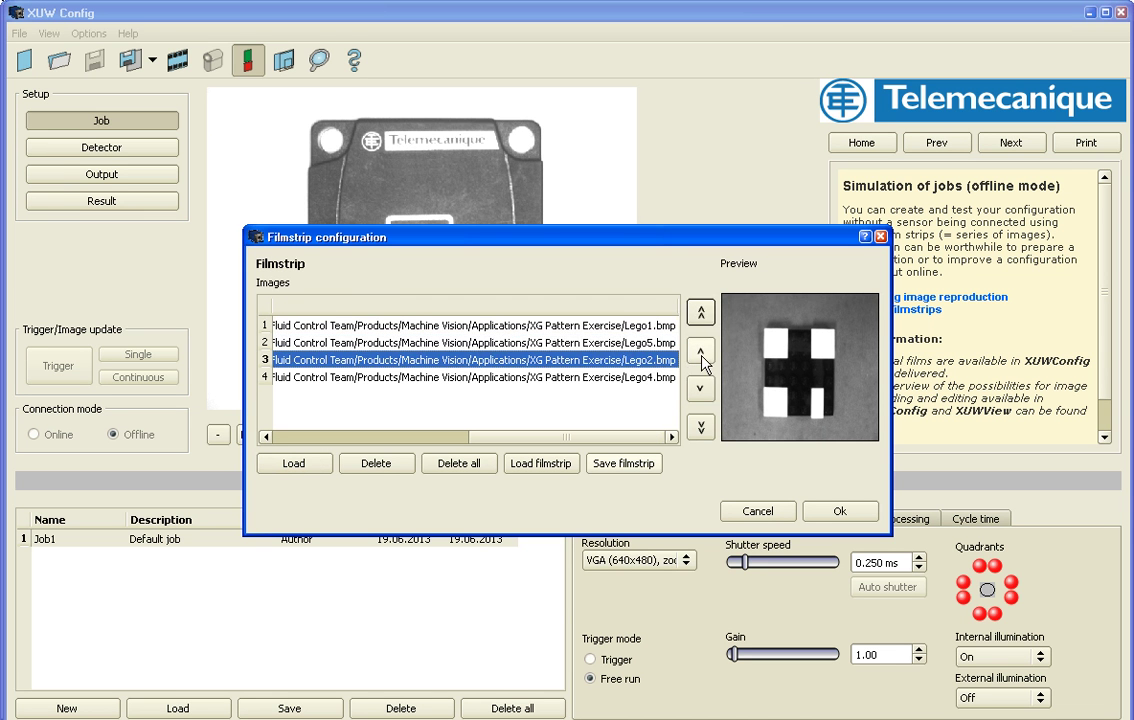
left_click(470, 342)
left_click(700, 388)
left_click(700, 388)
left_click(640, 377, "ctrl")
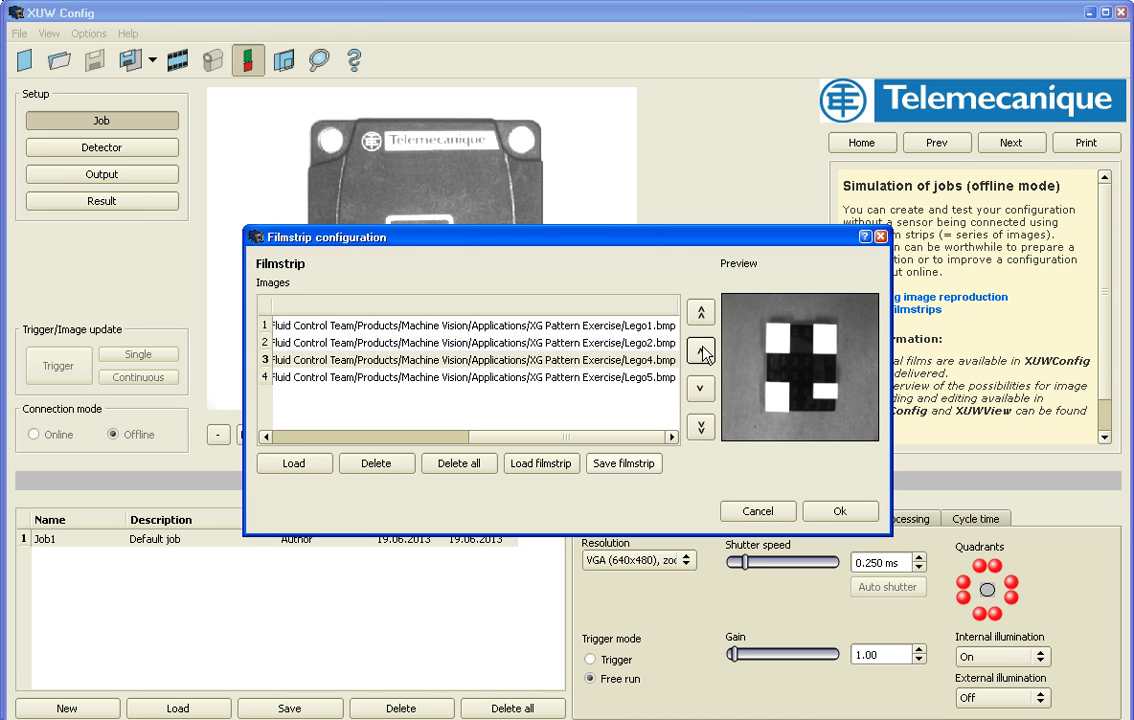
Accept the Lego filmstrip, then step through frames 2, 3 and 4 and wrap back to frame 1.
left_click(840, 512)
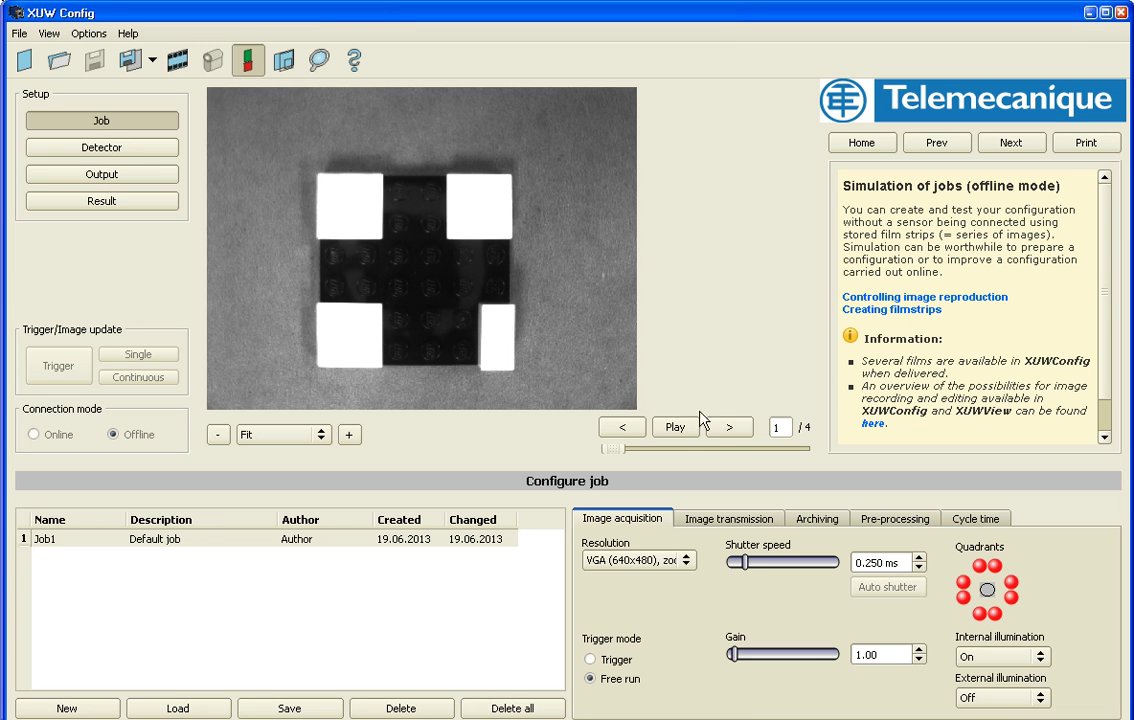
left_click(729, 429)
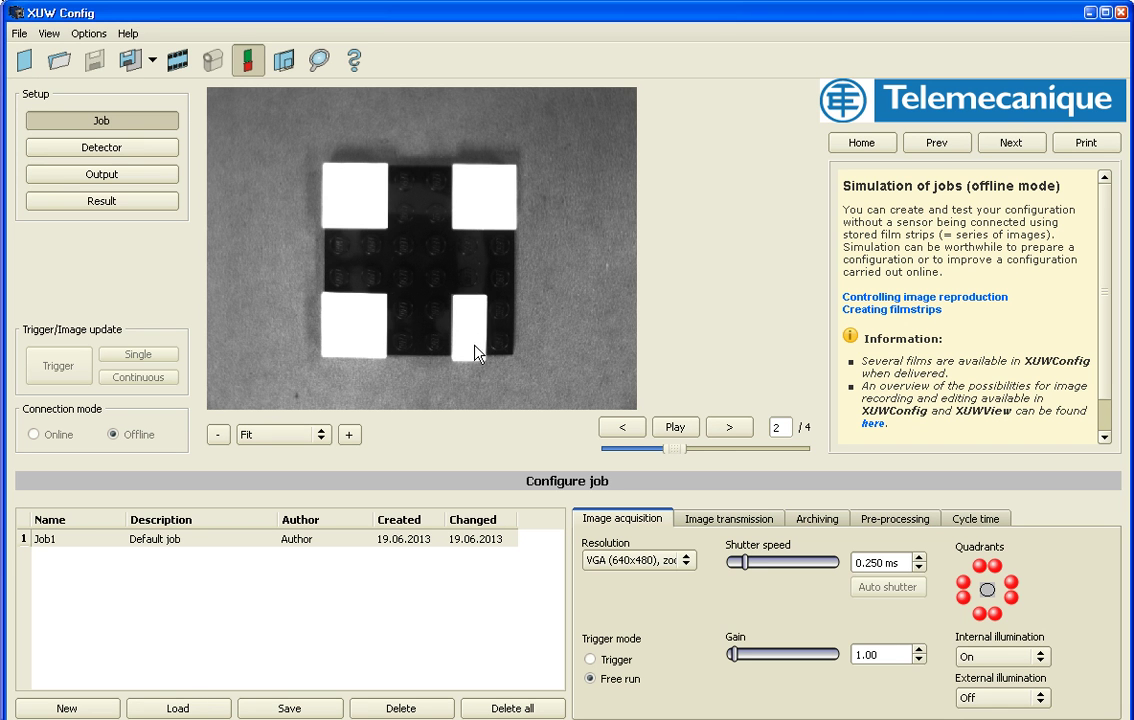
left_click(729, 429)
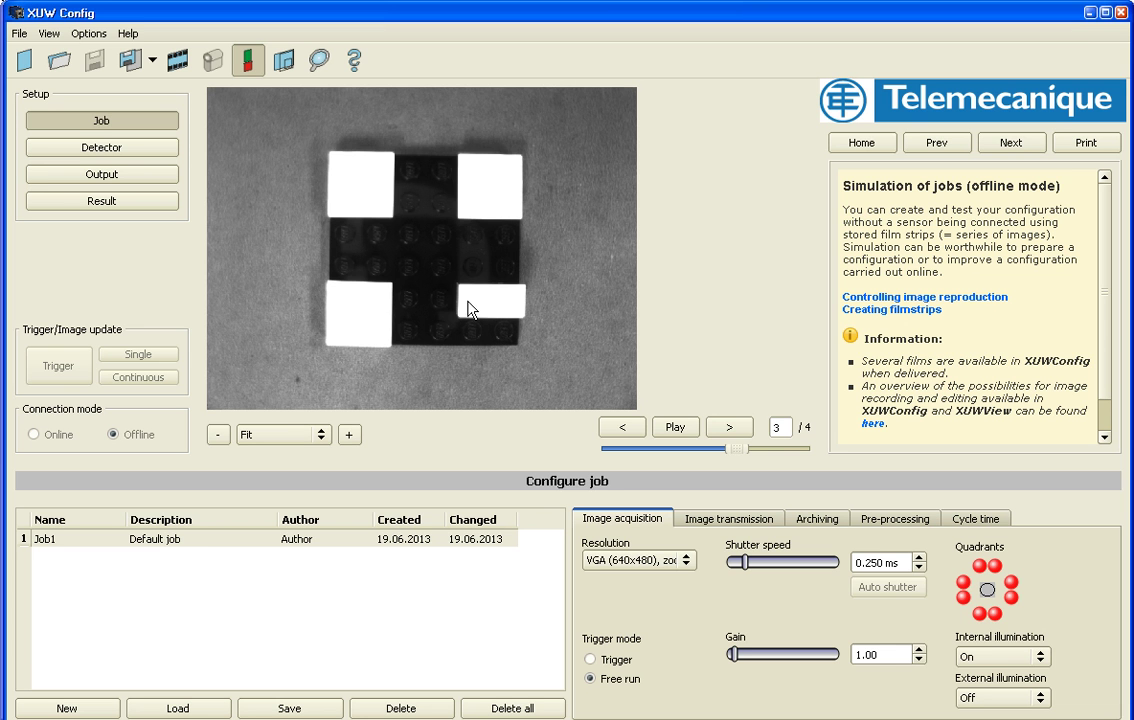
left_click(729, 428)
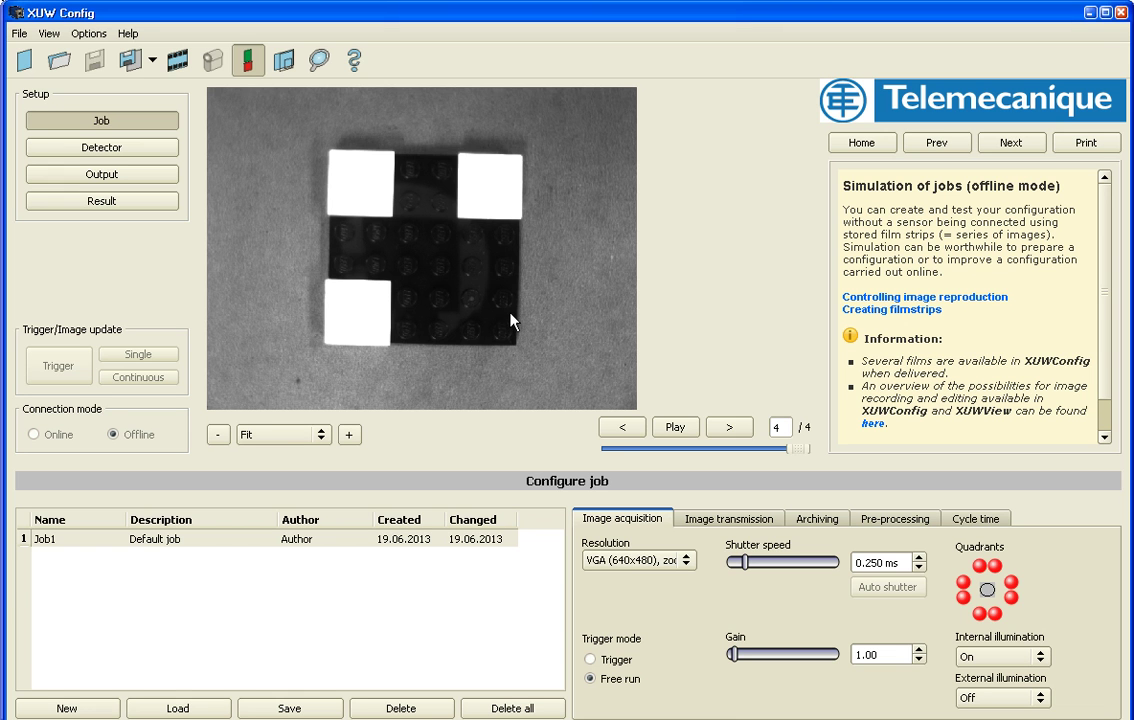
left_click(729, 428)
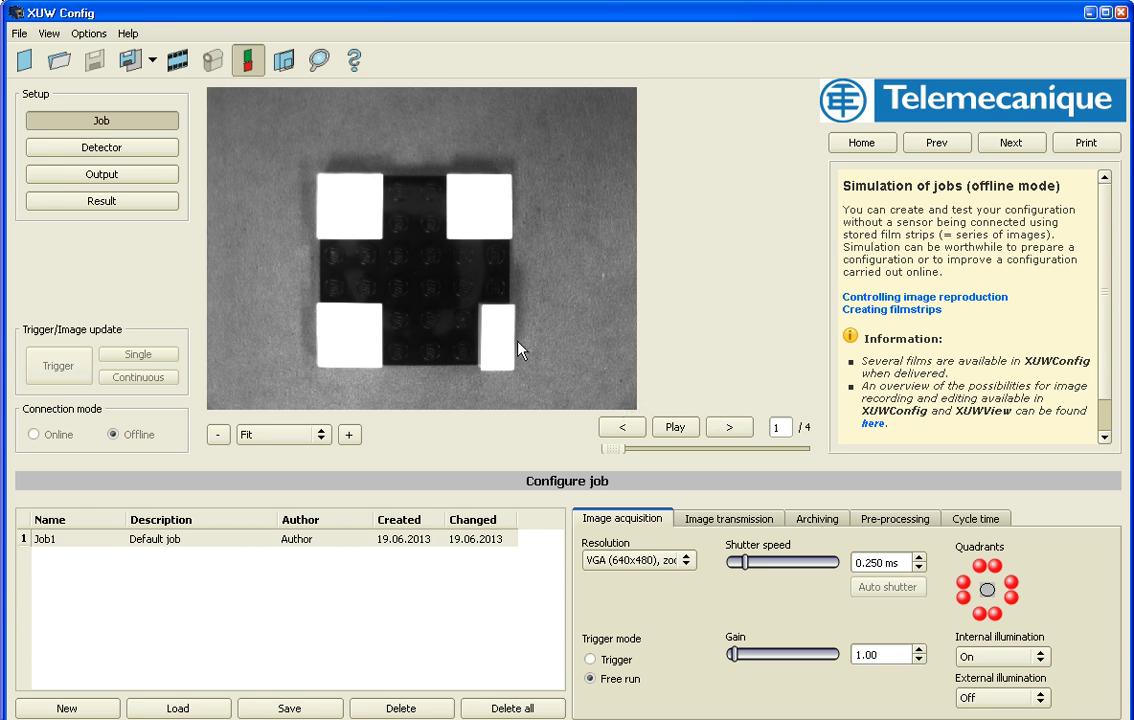
Add pattern-matching Detector1, widen its search zone, and fit the pattern to the lower-right white block.
left_click(134, 151)
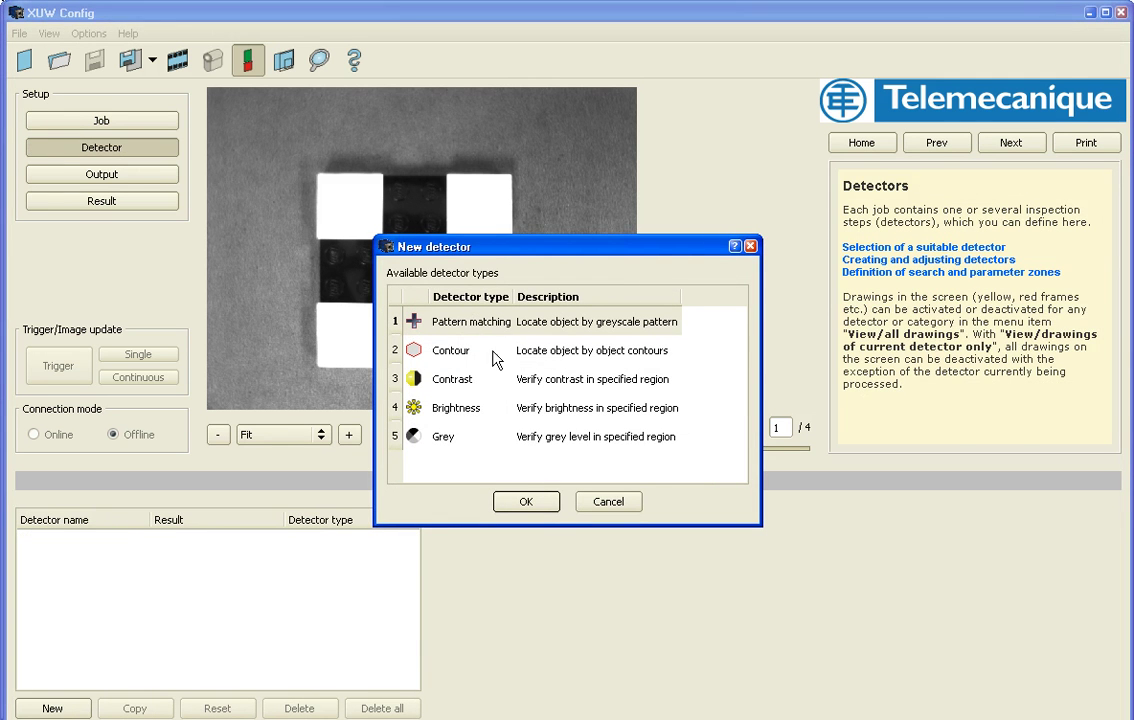
left_click(526, 501)
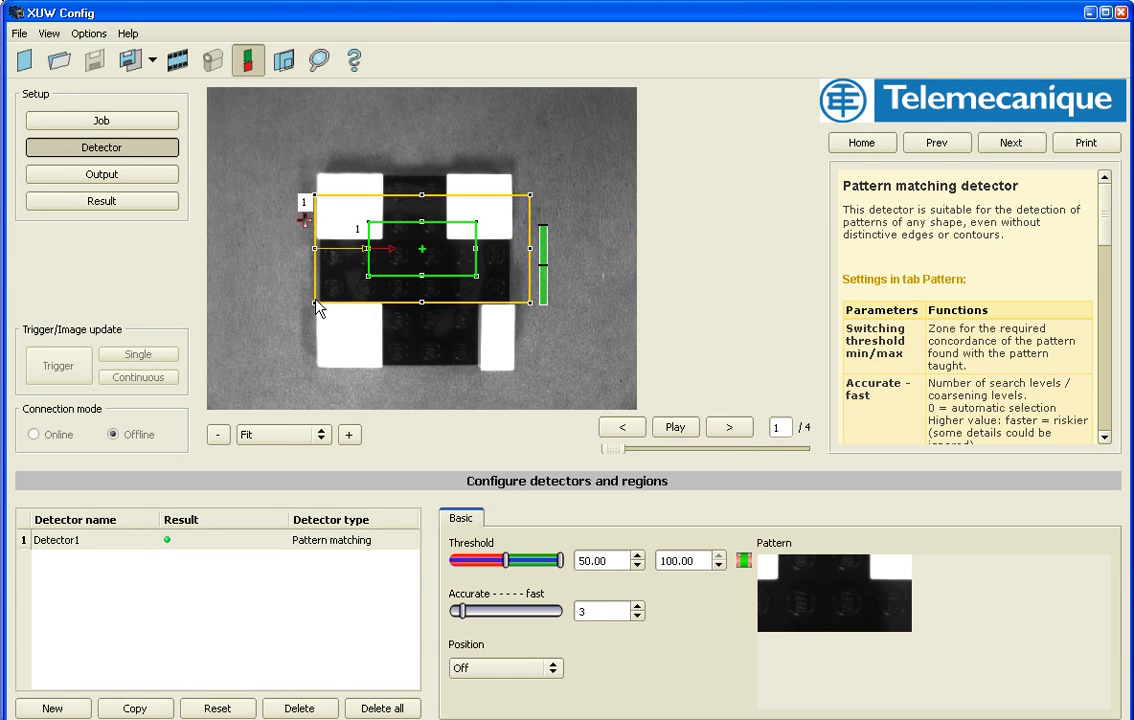
left_click_drag(316, 303, 246, 398)
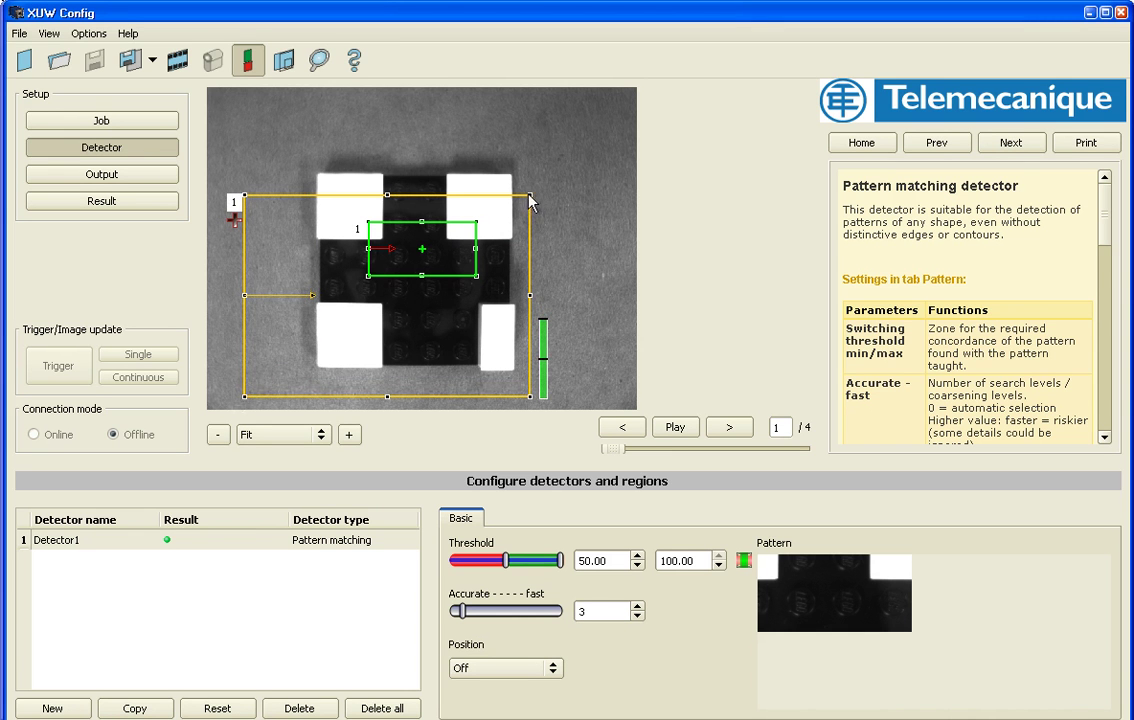
left_click_drag(528, 195, 594, 126)
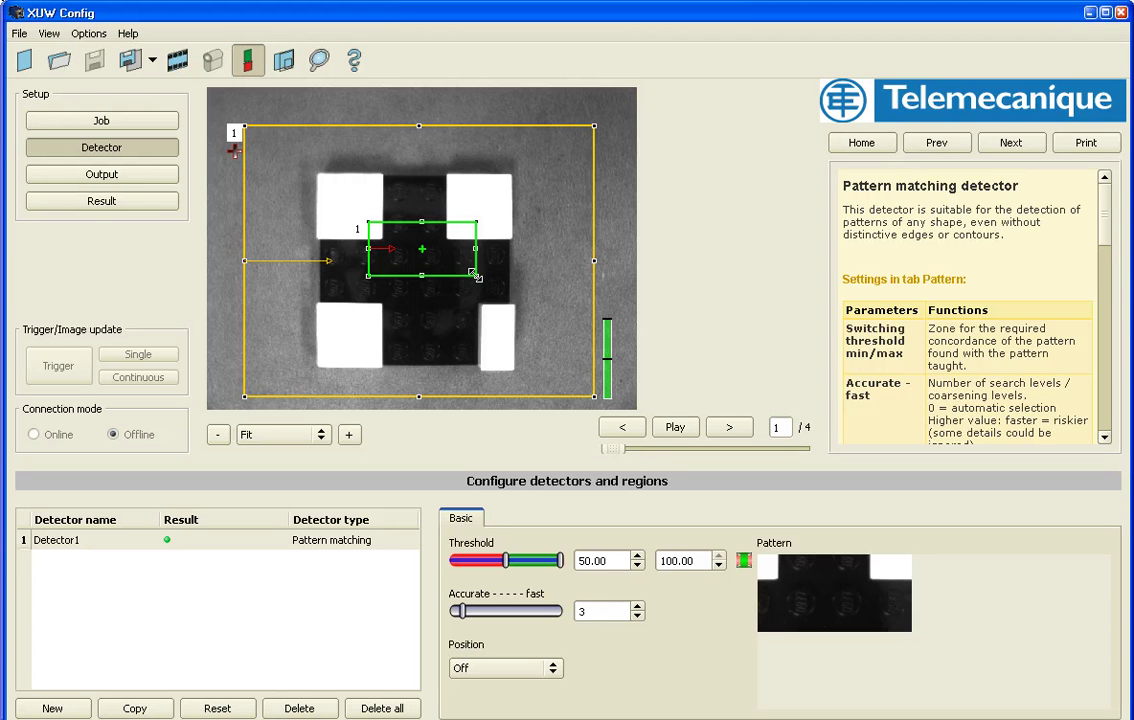
left_click_drag(476, 275, 519, 375)
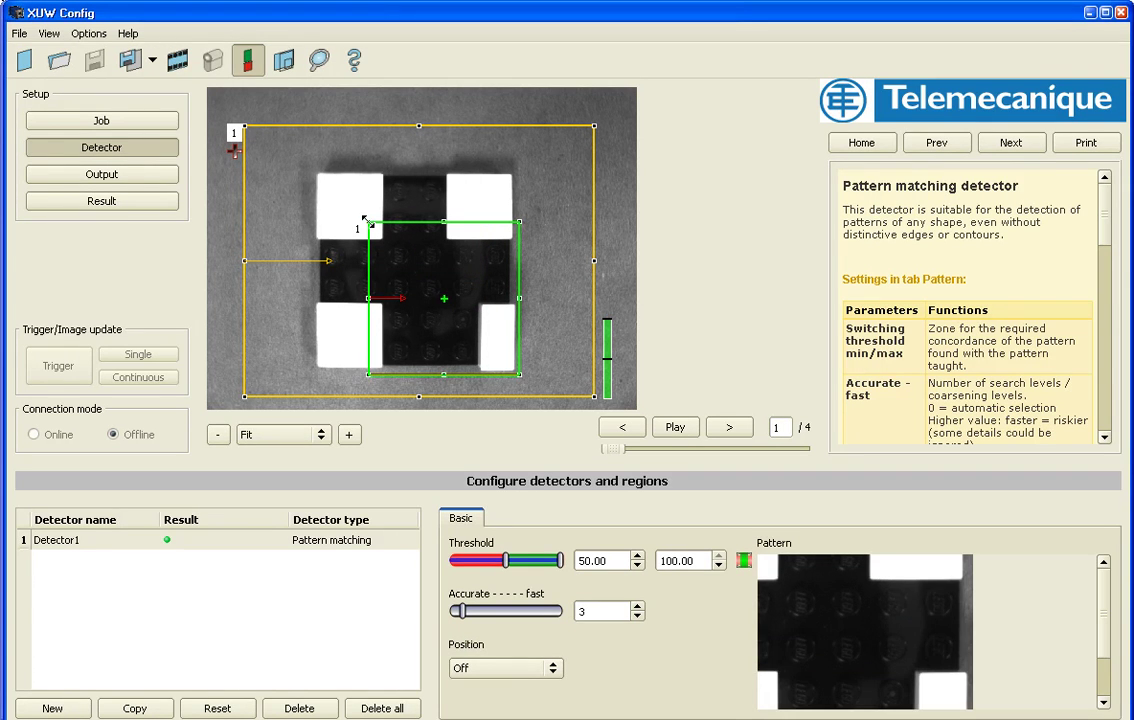
left_click_drag(368, 222, 476, 306)
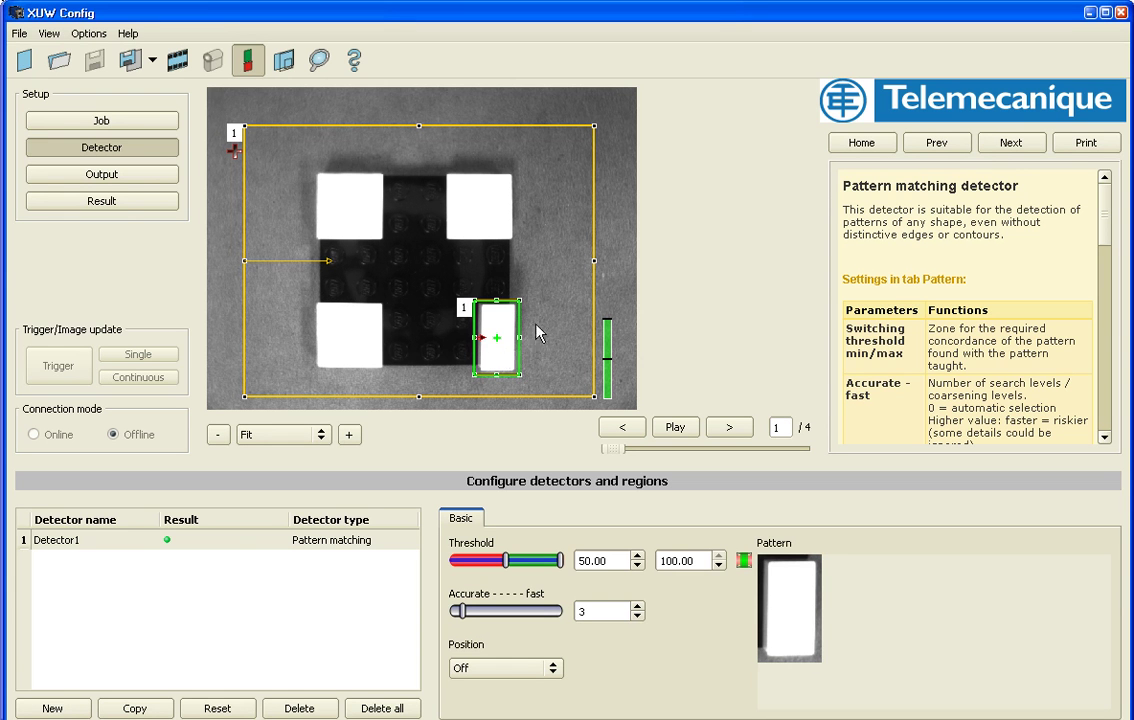
Show Detector1's results and check scores on Lego images 1 through 4, ending on image 1.
left_click(129, 202)
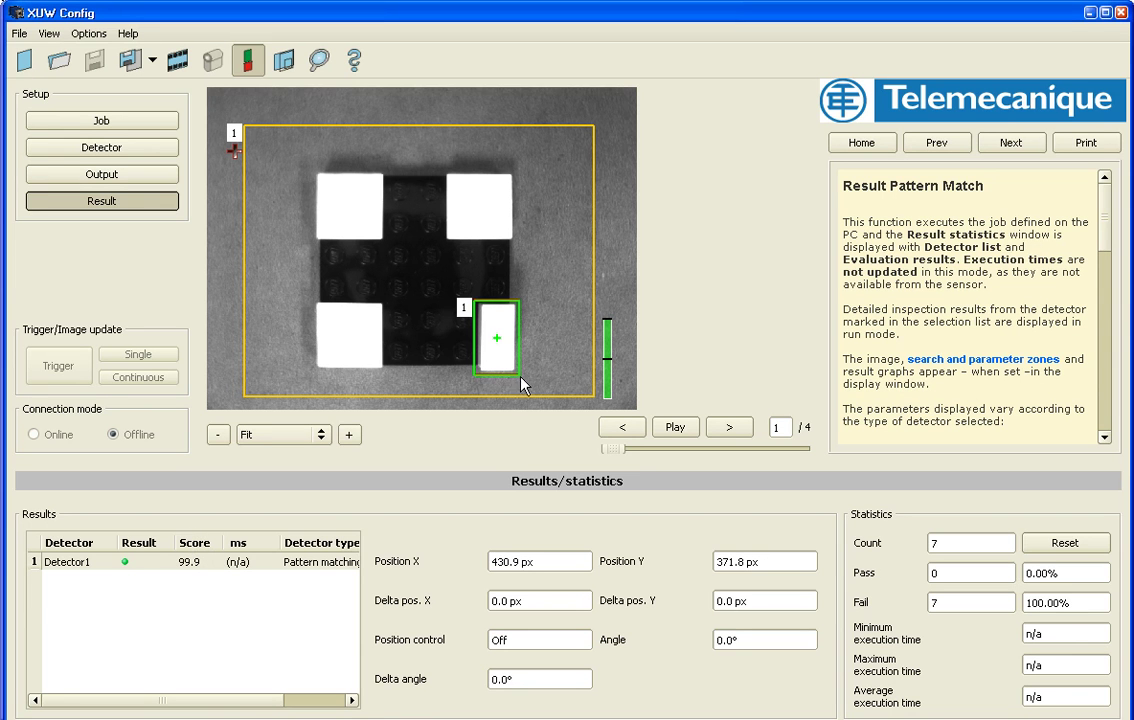
left_click(729, 428)
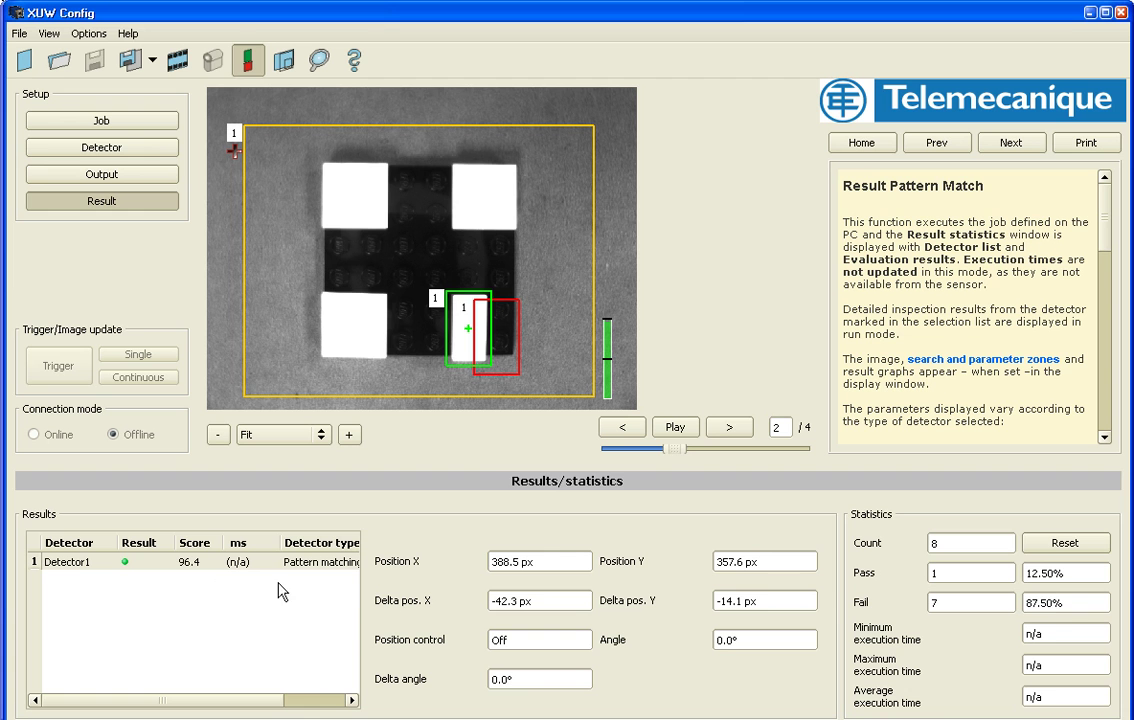
left_click(728, 430)
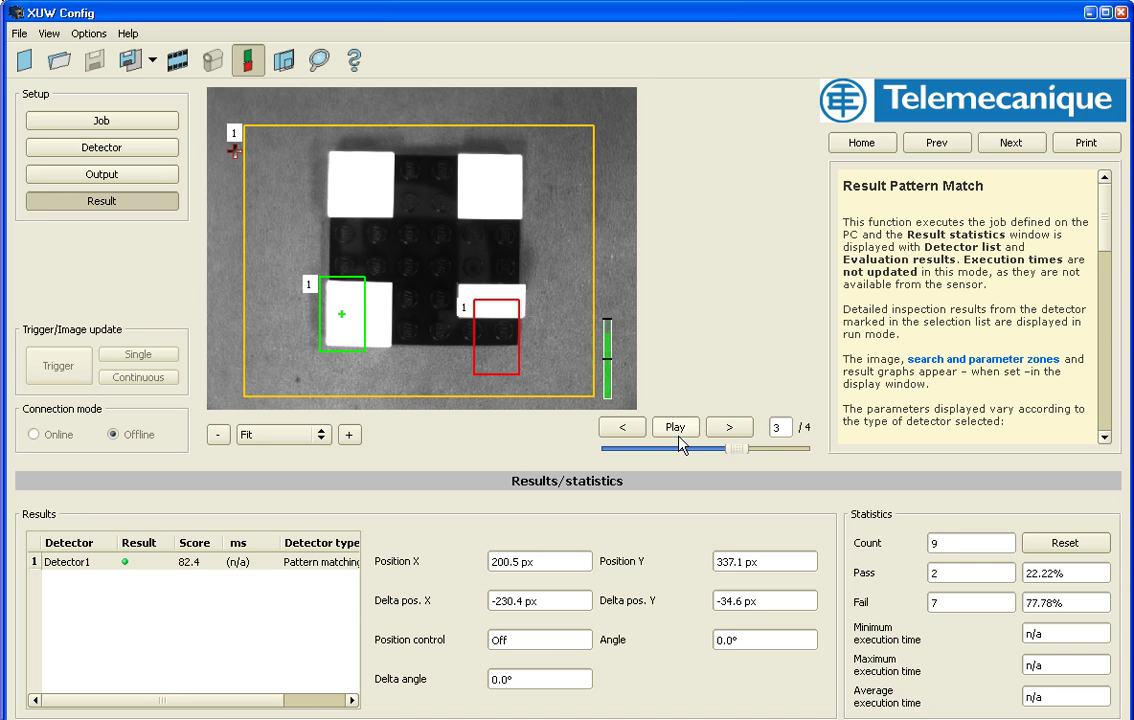
left_click(733, 431)
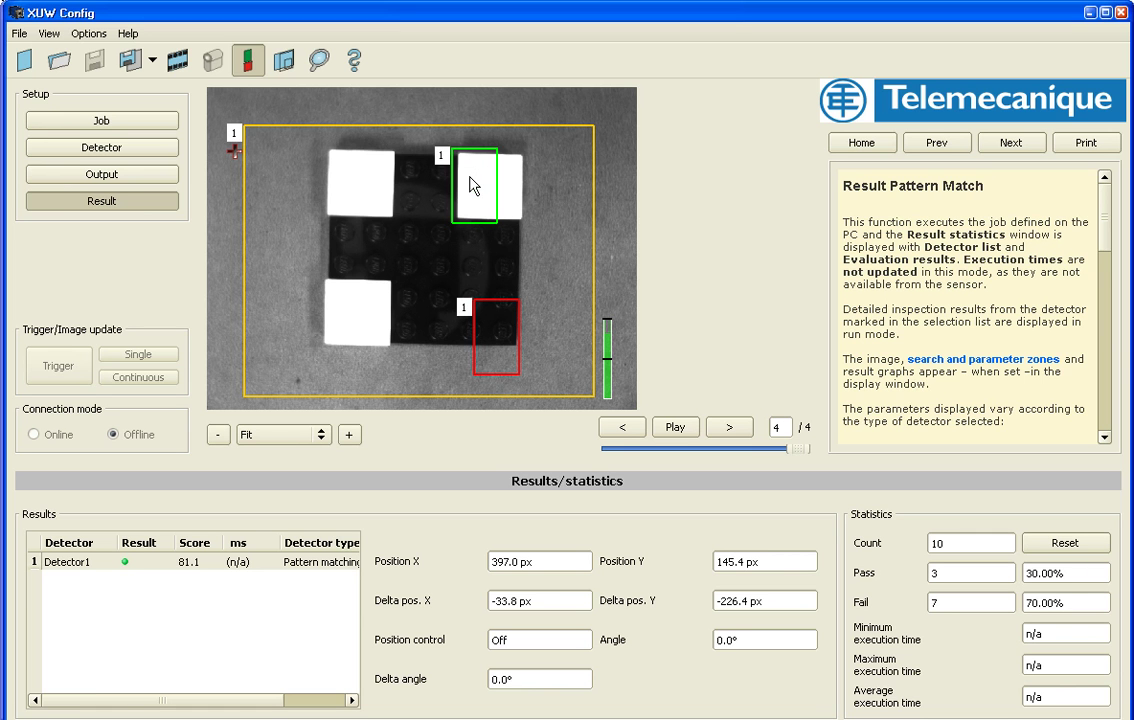
left_click(733, 430)
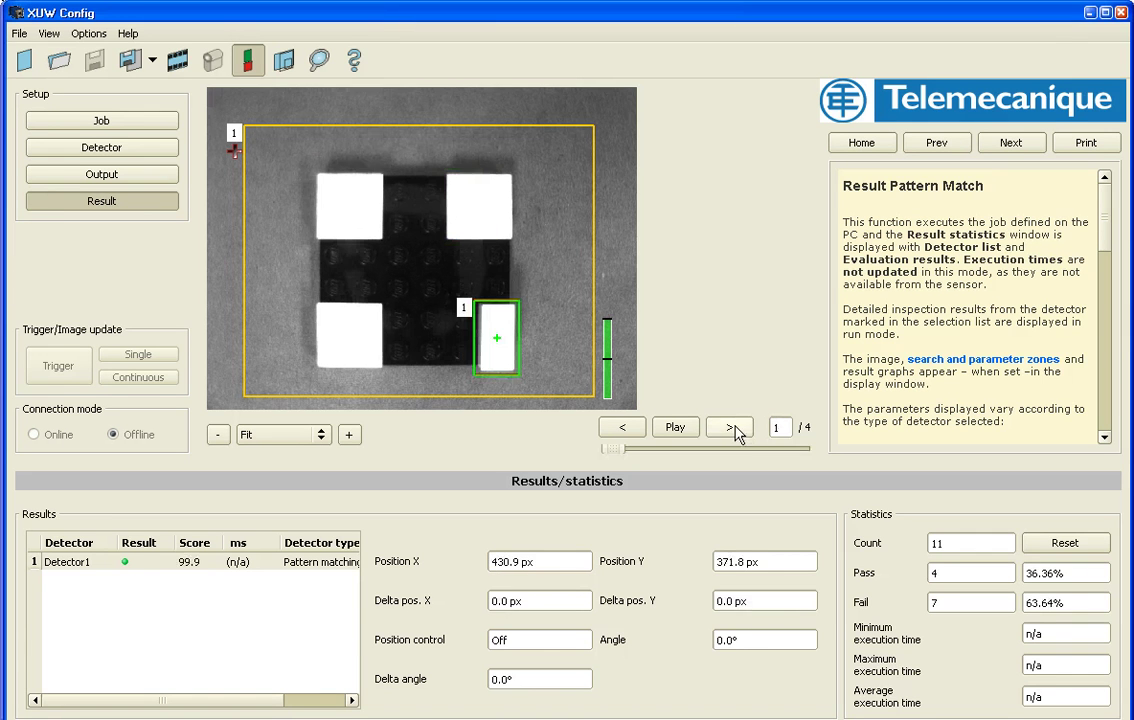
Set Detector1's Position to Rectangle and stretch the blue frame over the lower-right block area.
left_click(155, 148)
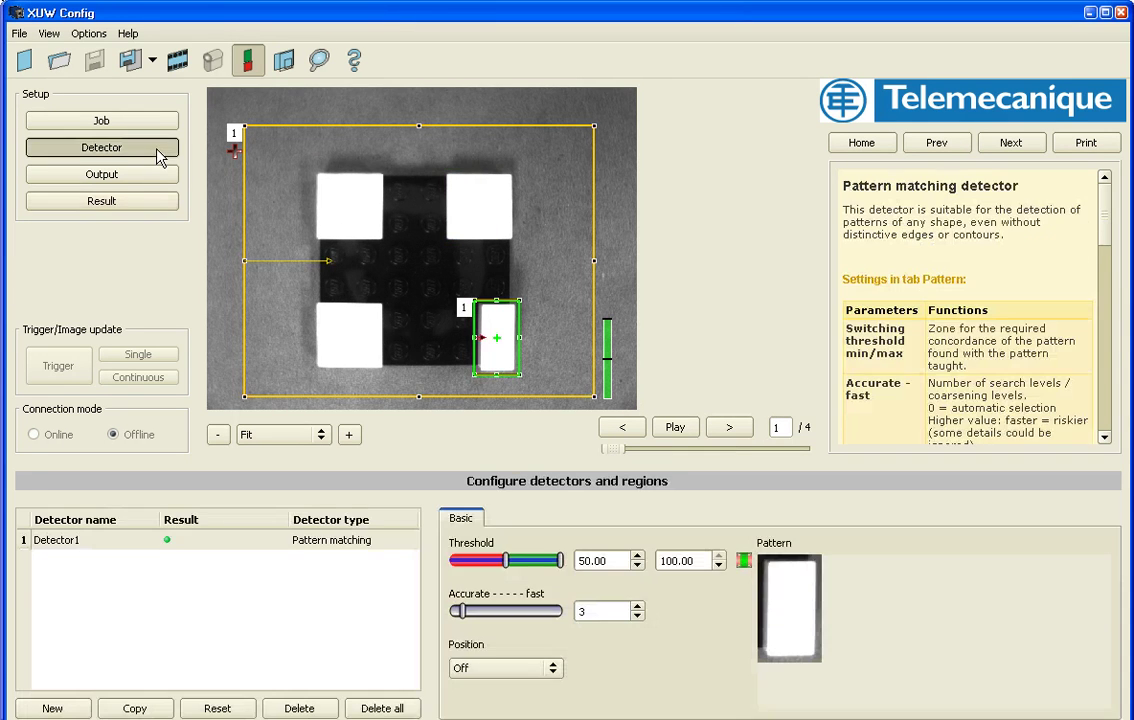
left_click(488, 674)
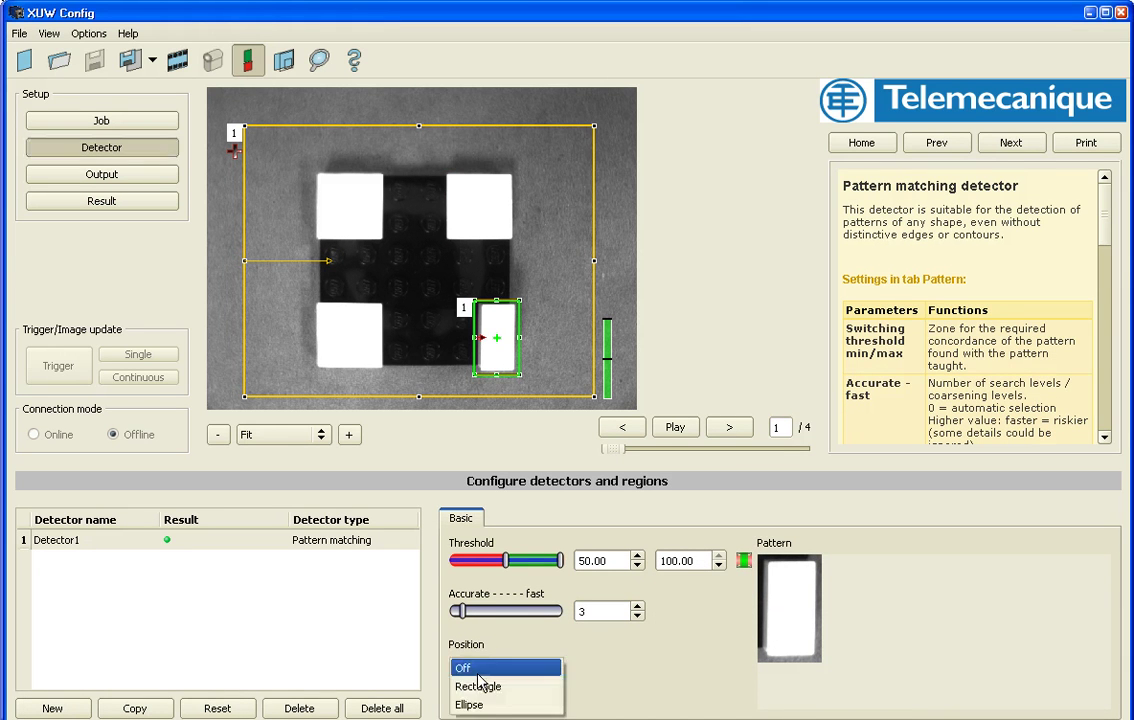
left_click(482, 686)
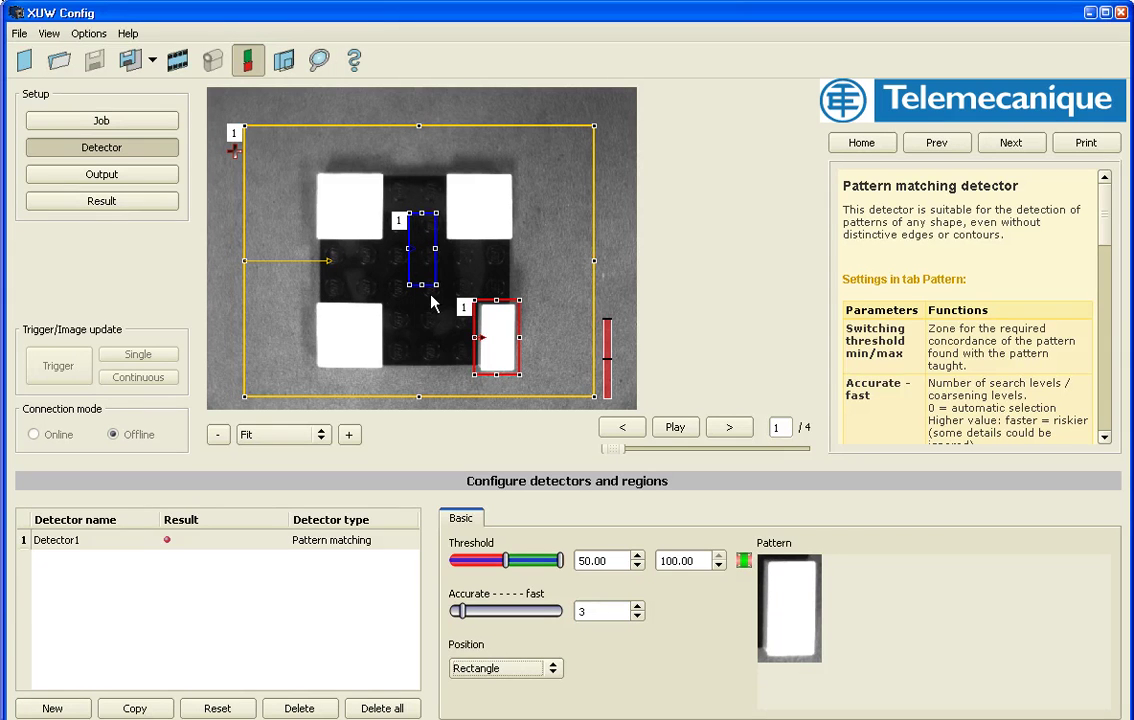
left_click_drag(436, 285, 597, 400)
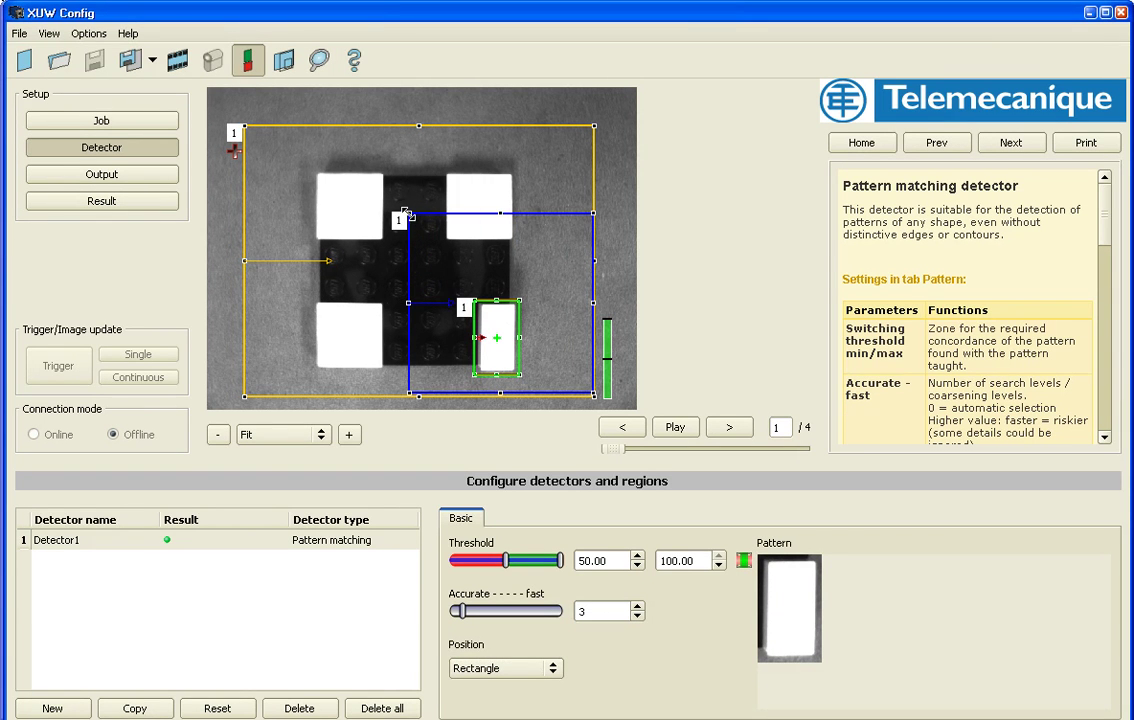
left_click_drag(404, 213, 408, 268)
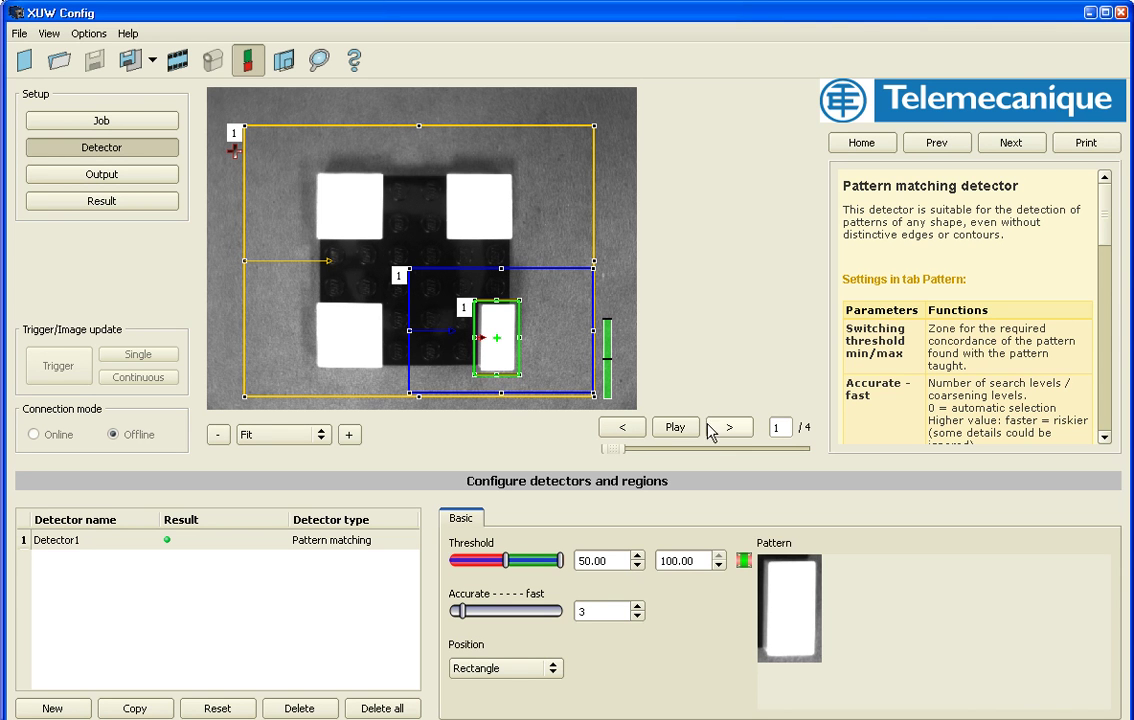
Check Inside/Outside position results on images 2–4, then go back to Detector1's settings.
left_click(106, 204)
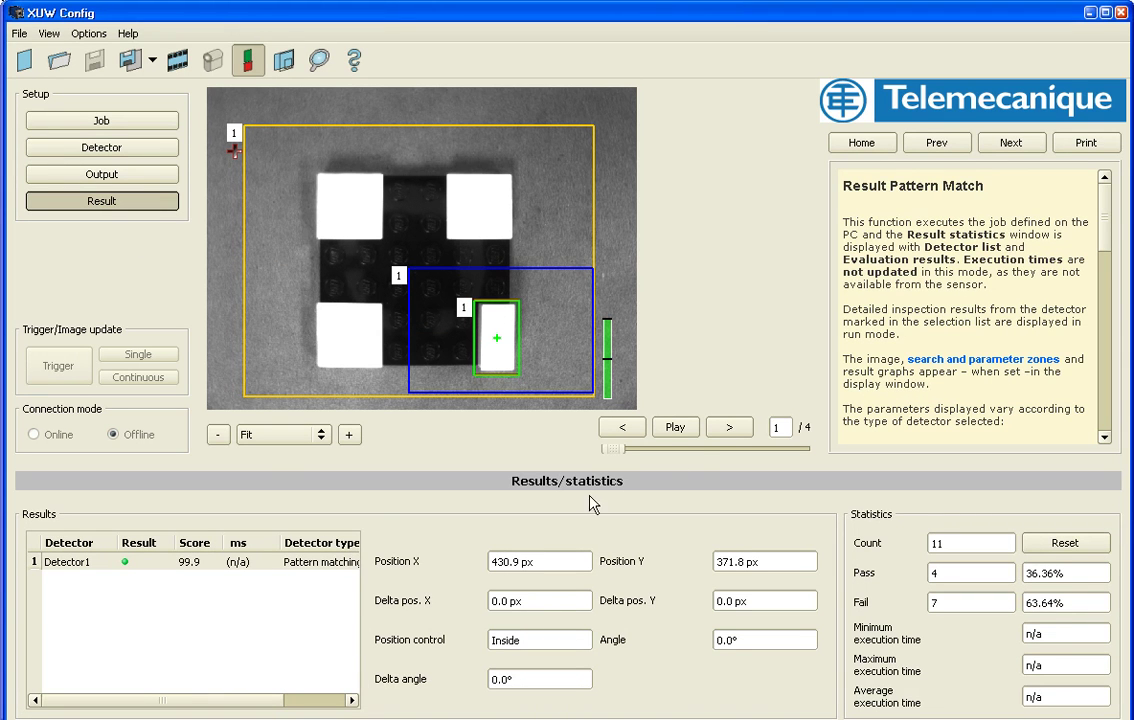
left_click(731, 428)
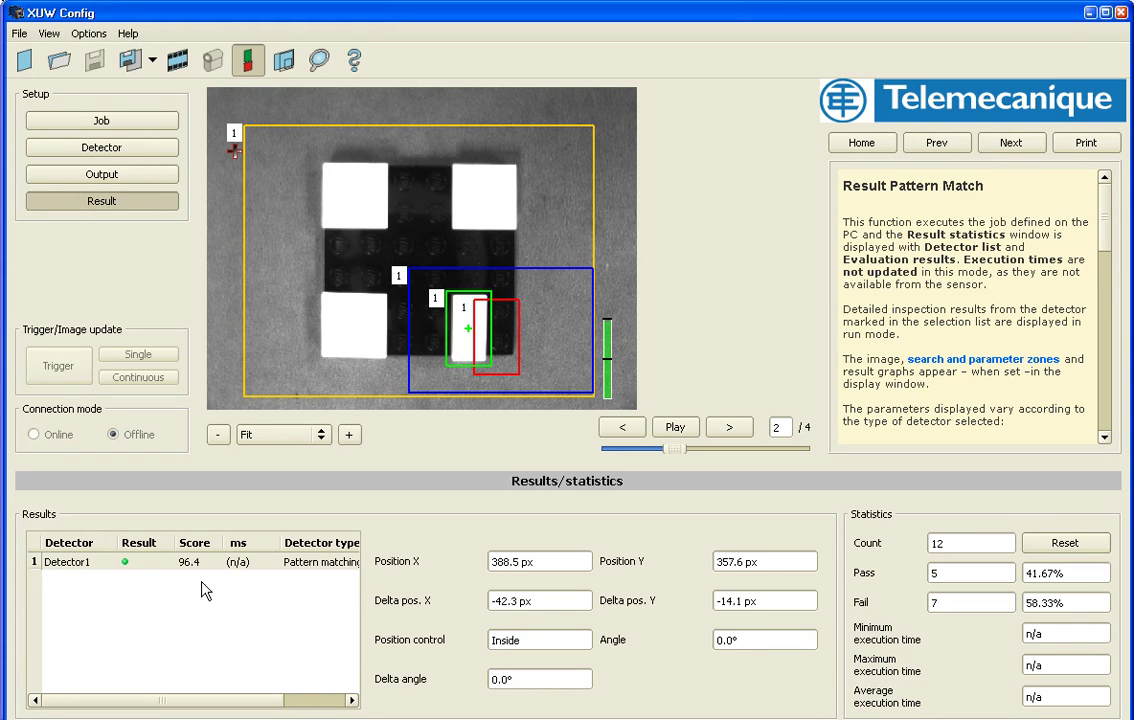
left_click(731, 429)
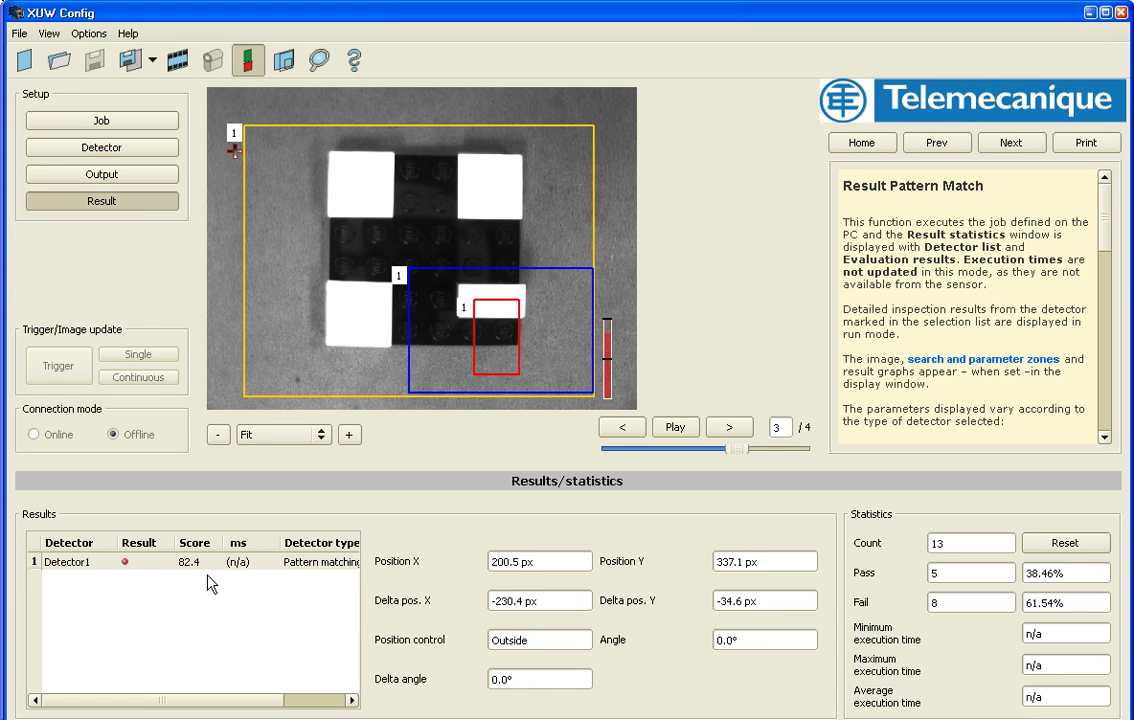
left_click(727, 428)
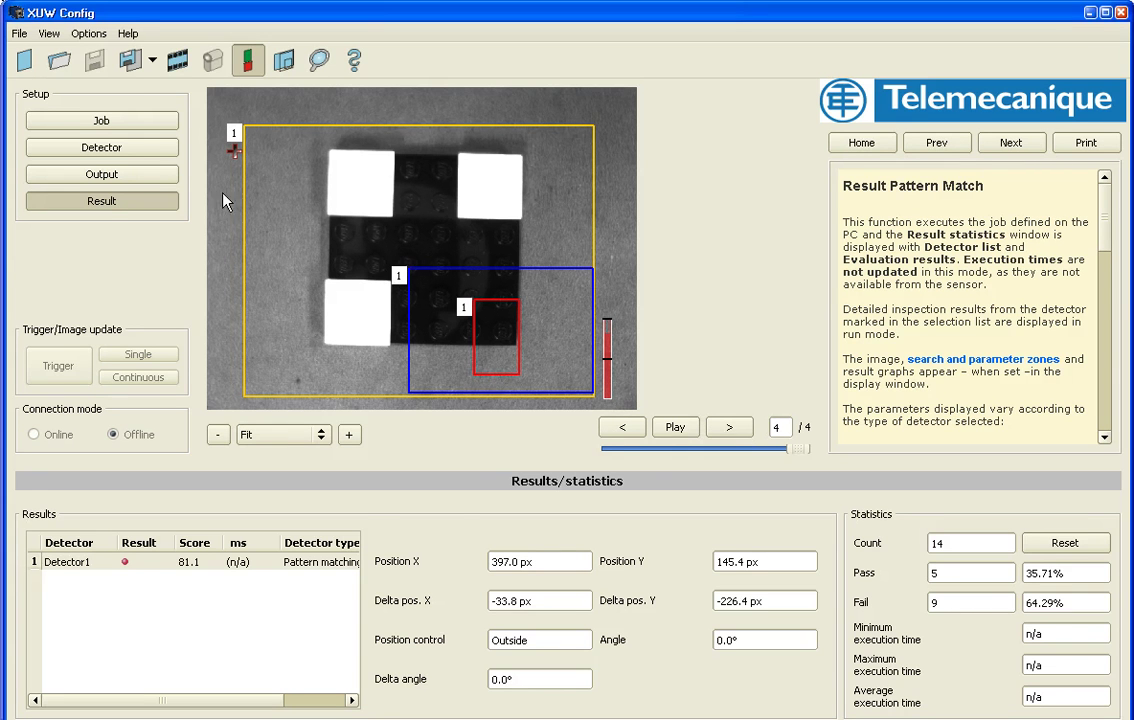
left_click(145, 153)
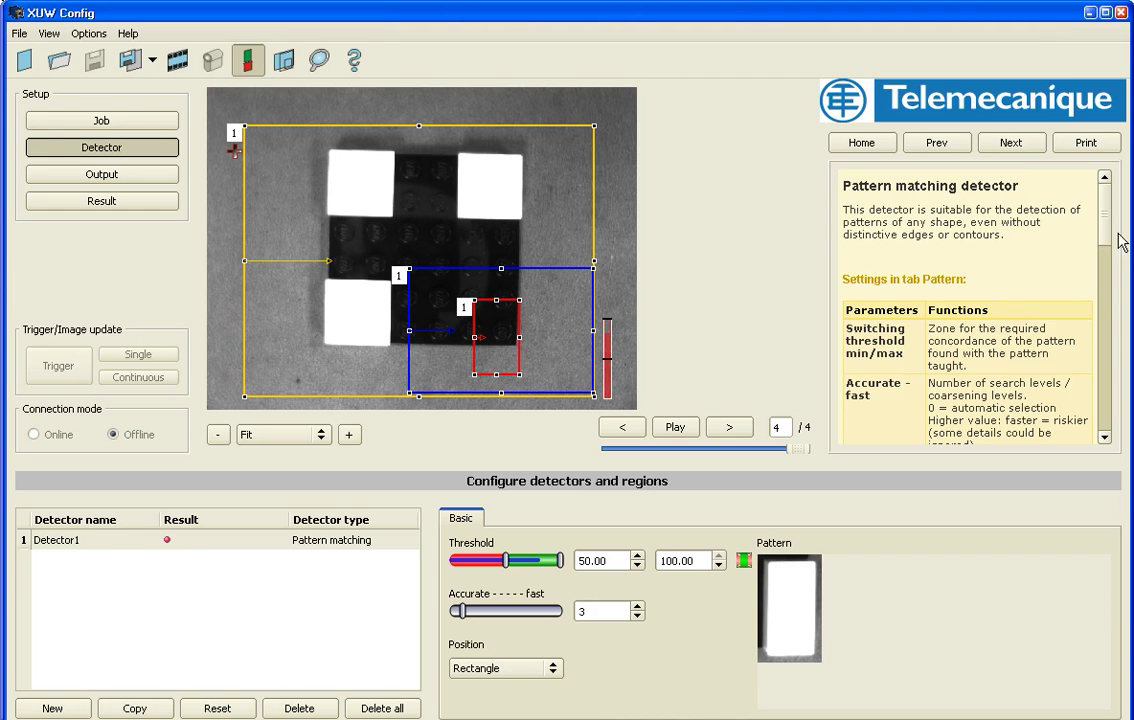
mouse_move(1104, 240)
left_mouse_down()
mouse_move(1106, 368)
mouse_move(1097, 255)
left_mouse_up()
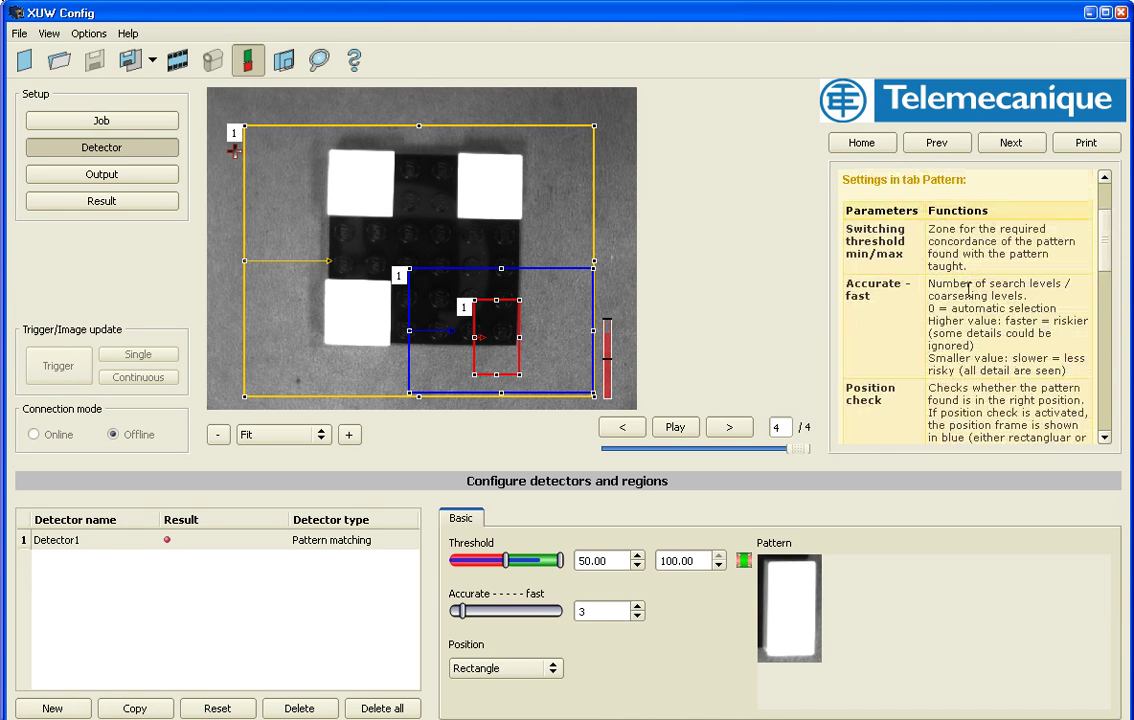